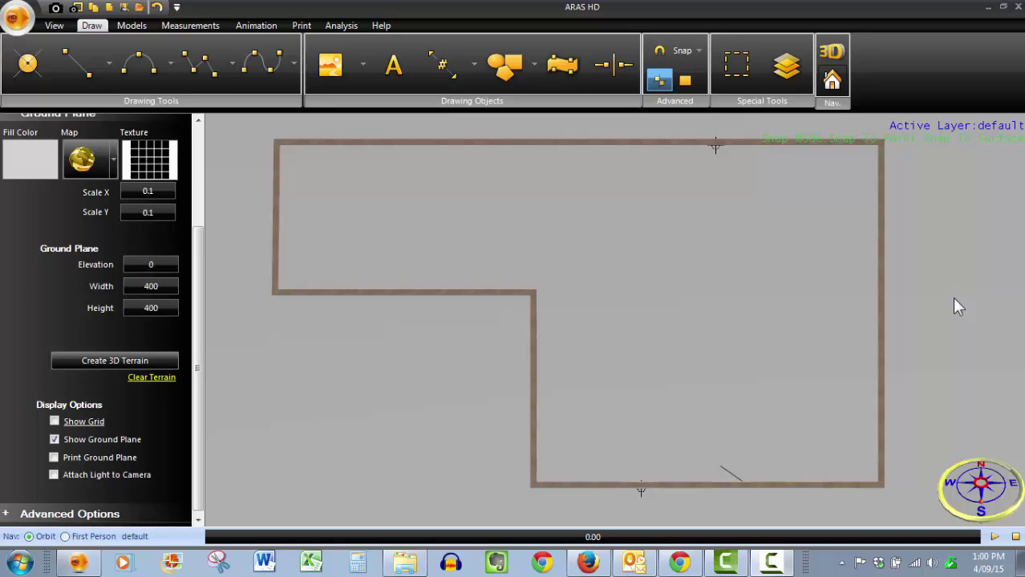
- Switch the L-shaped building scene to 3D and frame its front wall, back wall and openings
left_click(834, 53)
scroll(610, 341, "down", 3)
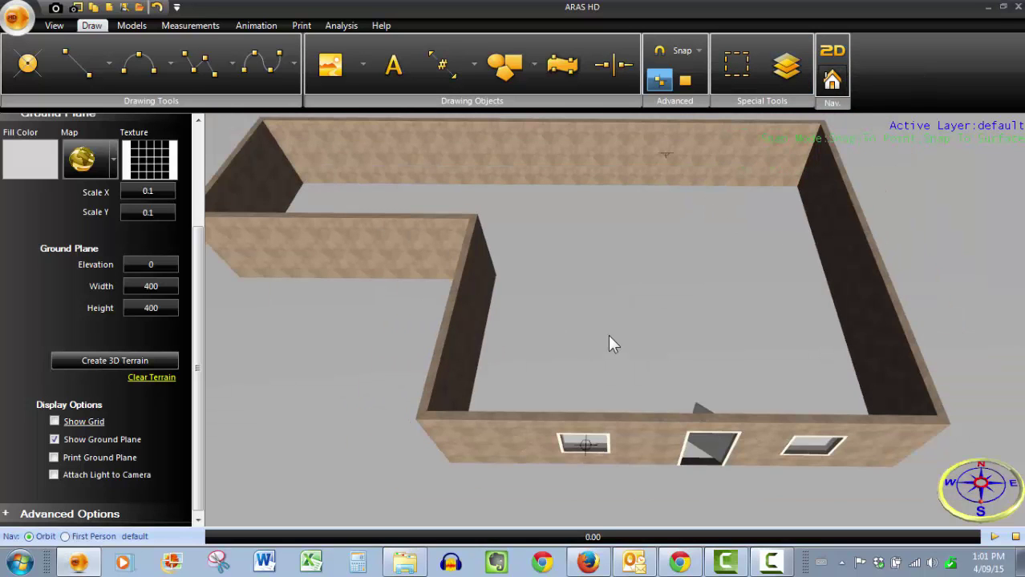
left_click_drag(608, 338, 669, 364)
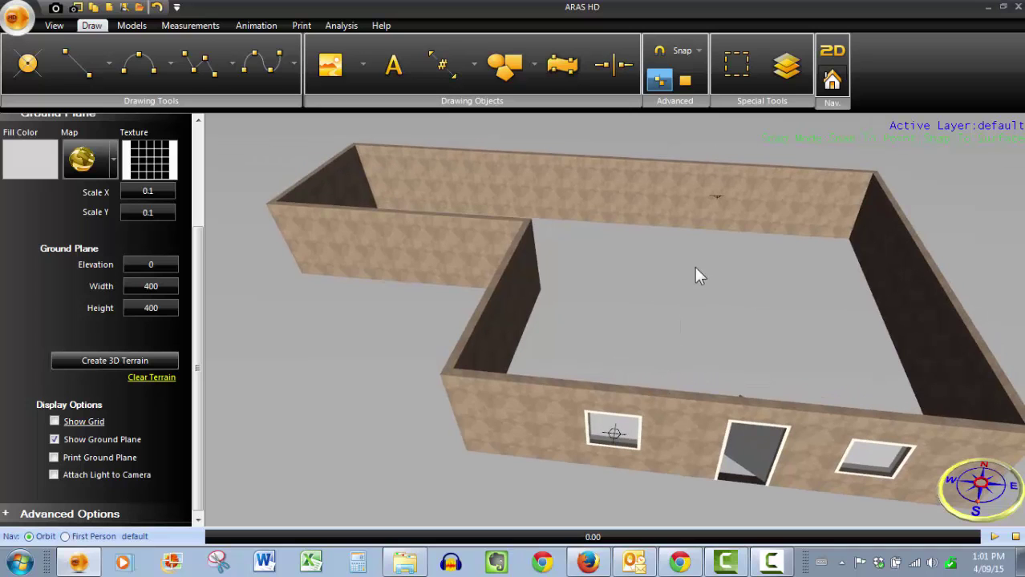
left_click_drag(718, 220, 727, 294)
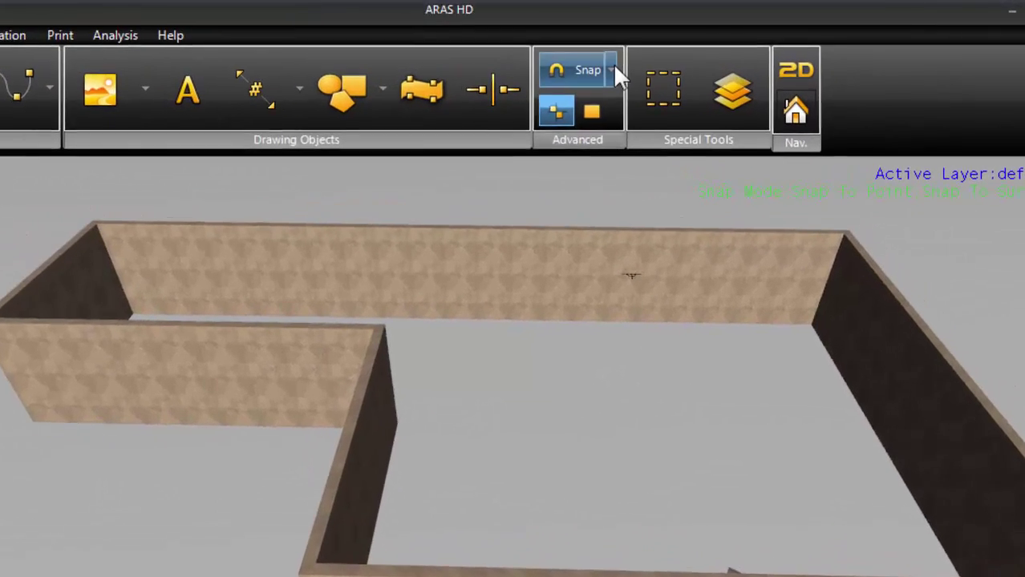
- Draw a Bullet Trajectory from the point marker on the back wall to the point marker in the front window beside the door
left_click(613, 69)
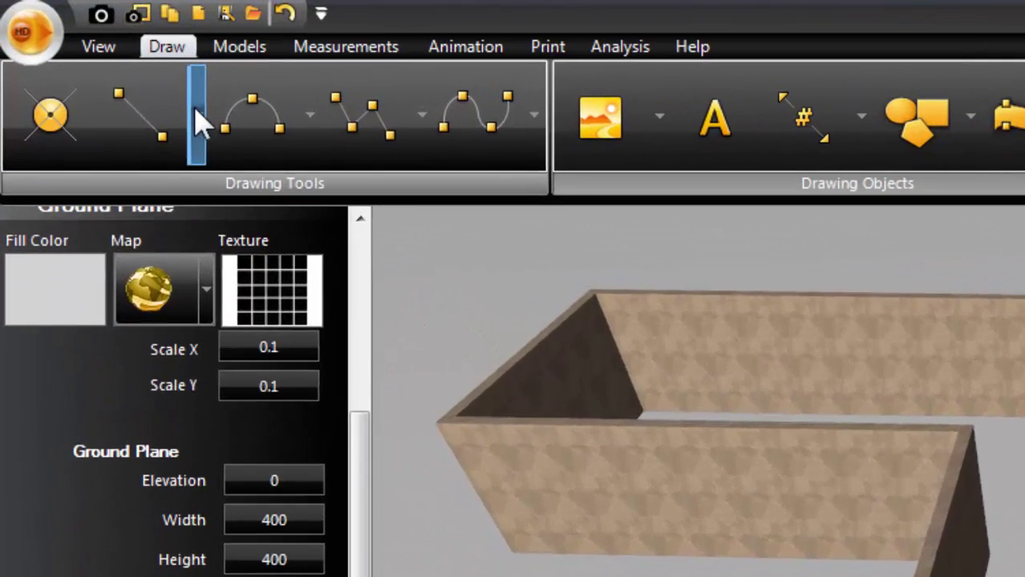
left_click(197, 119)
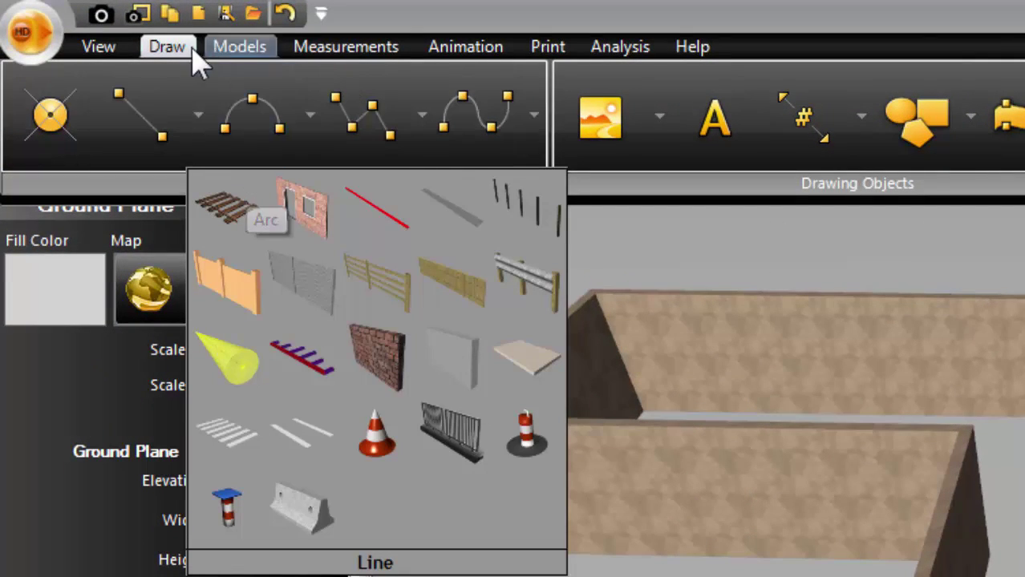
left_click(202, 106)
left_click(202, 106)
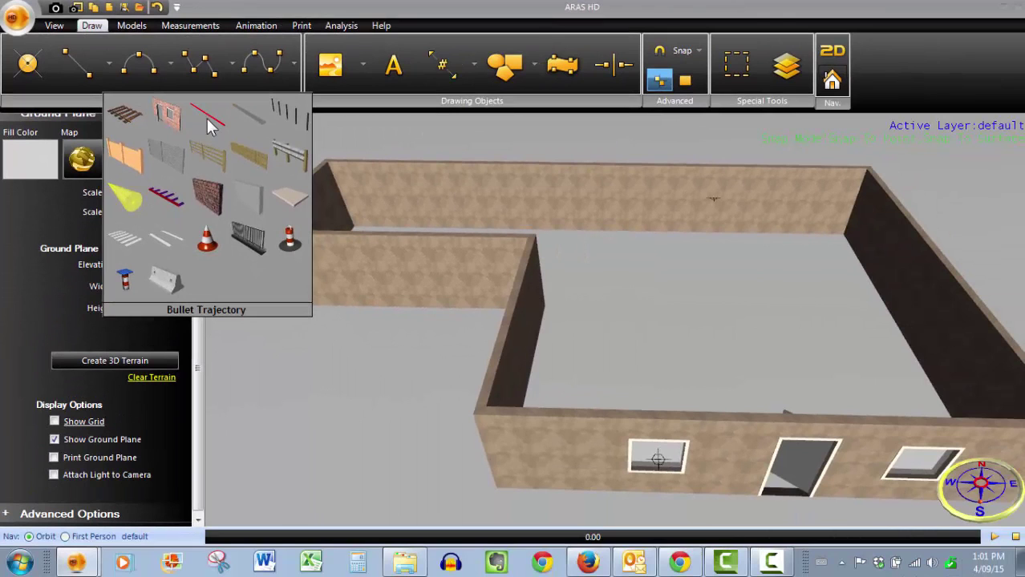
left_click(213, 123)
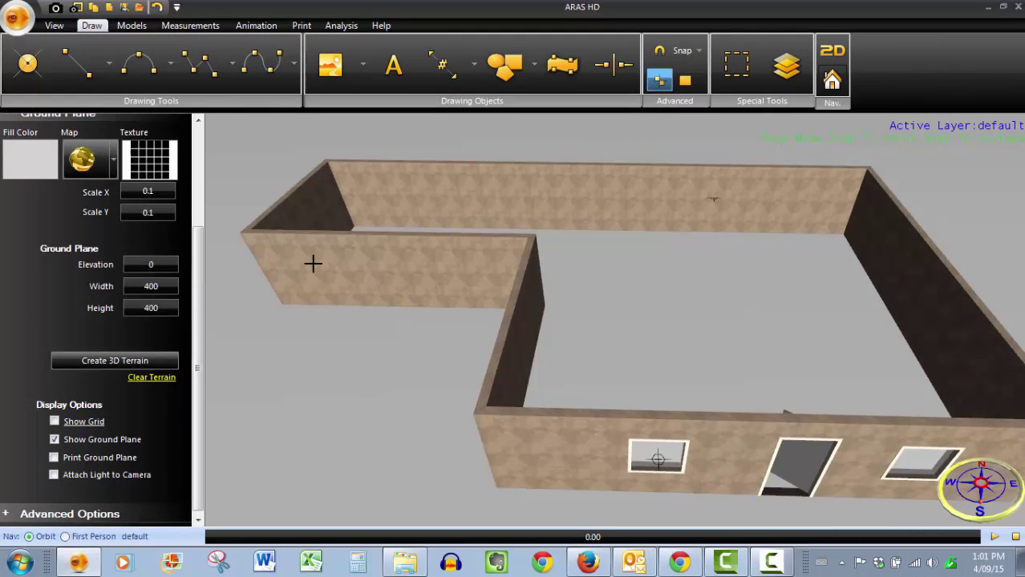
middle_click_drag(343, 305, 372, 322)
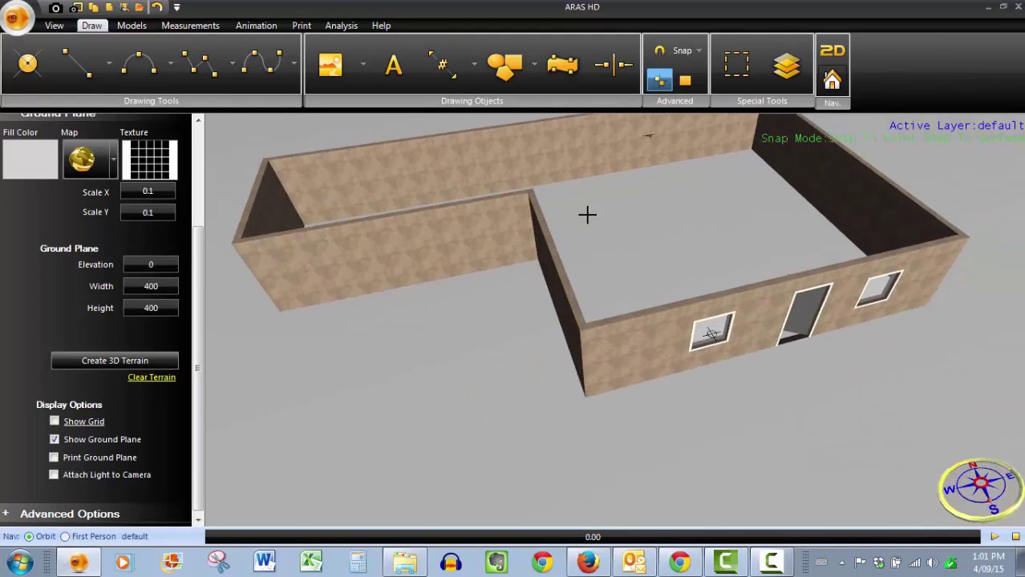
middle_click_drag(587, 215, 583, 262)
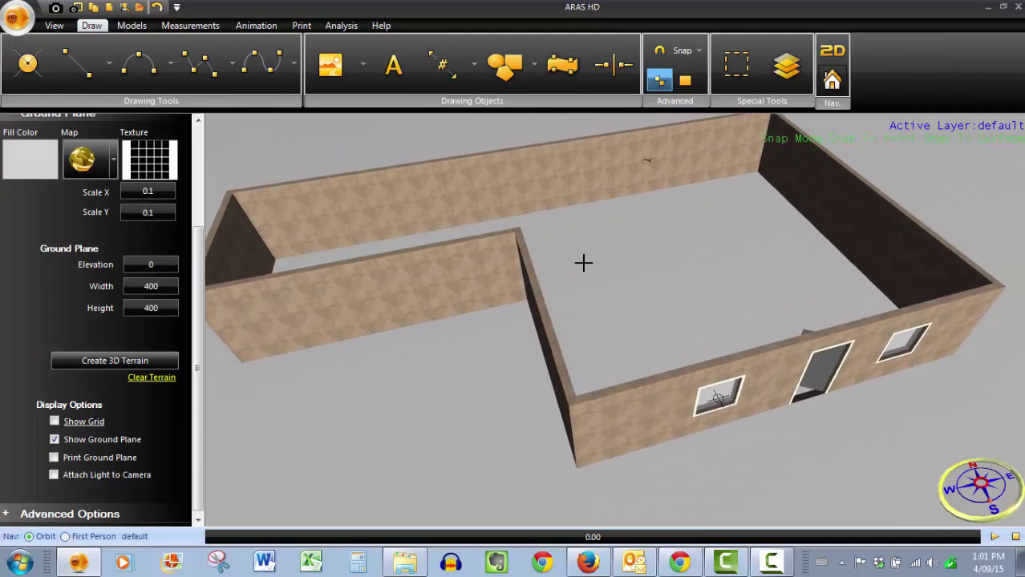
left_click(650, 161)
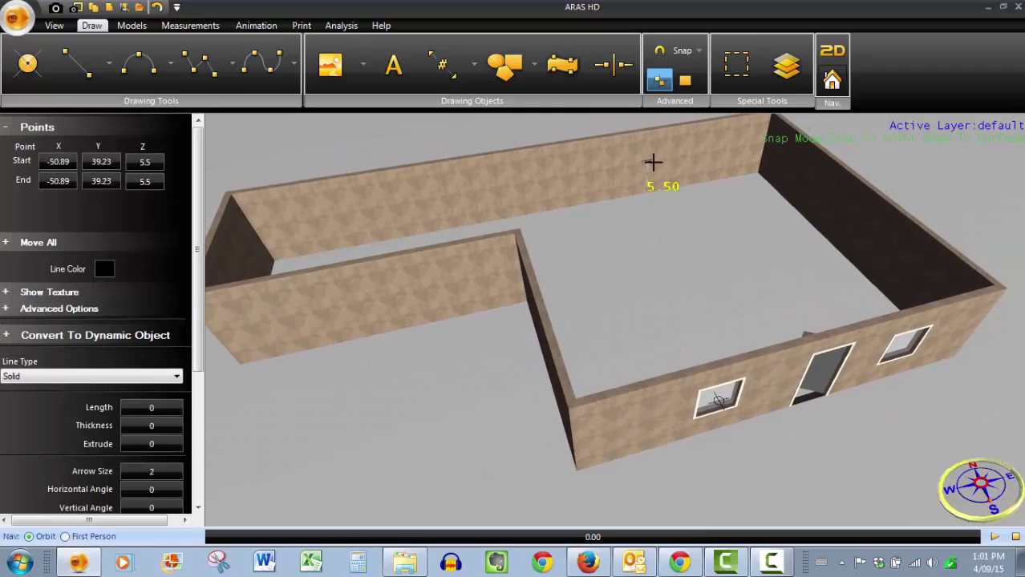
left_click(723, 399)
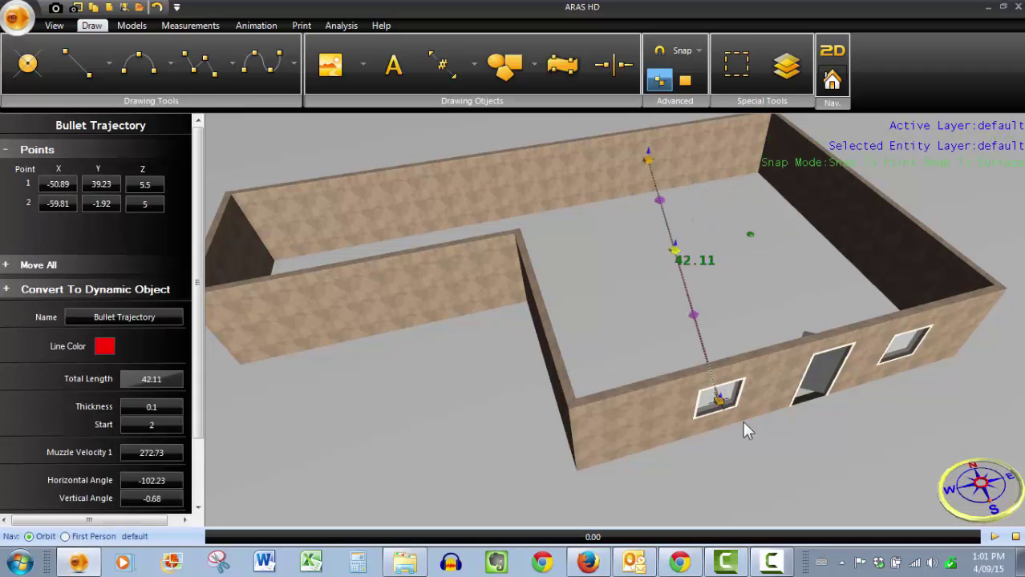
- Examine the bullet trajectory in the room and its settings for thickness, muzzle velocity, angles and shot sound
middle_click_drag(757, 425, 821, 395)
scroll(819, 394, "down", 2)
middle_click_drag(743, 412, 816, 418)
scroll(816, 418, "up", 2)
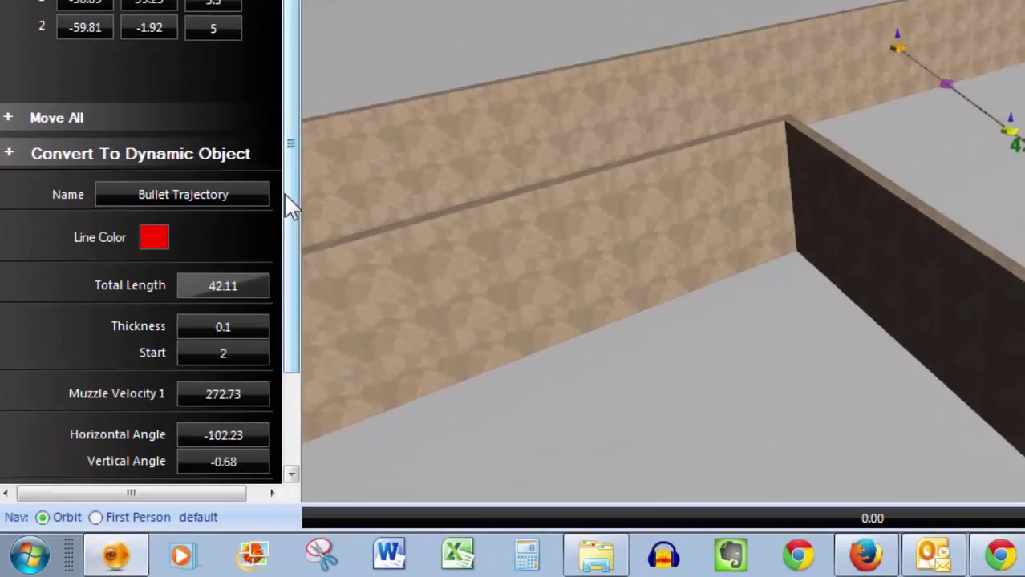
left_click_drag(196, 324, 195, 358)
left_click_drag(395, 135, 401, 199)
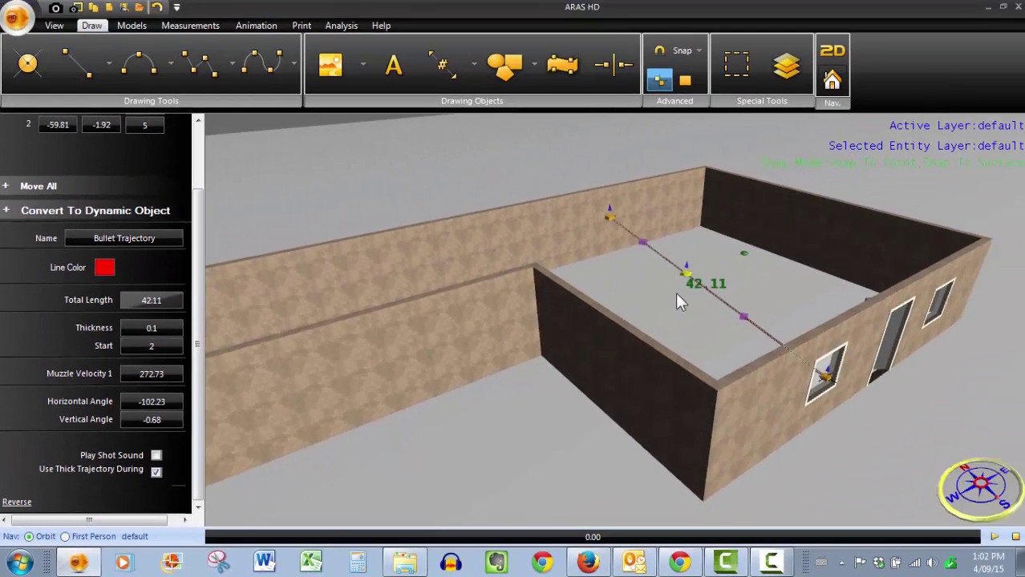
middle_click_drag(697, 332, 644, 307)
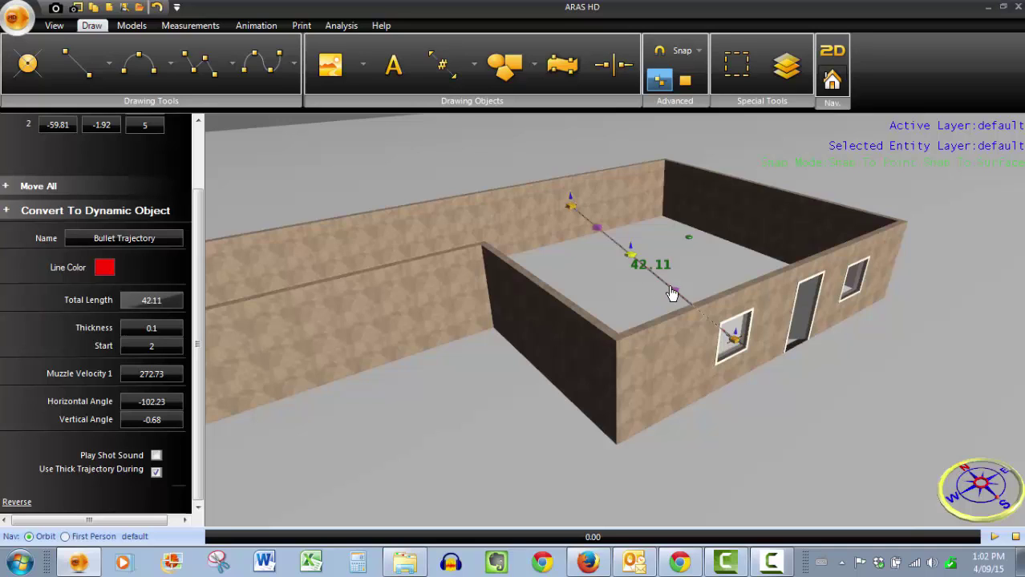
- Extend the bullet trajectory along its own line out through the window to a total length of about 51.74
mouse_move(670, 290)
left_mouse_down()
mouse_move(711, 338)
mouse_move(685, 298)
left_mouse_up()
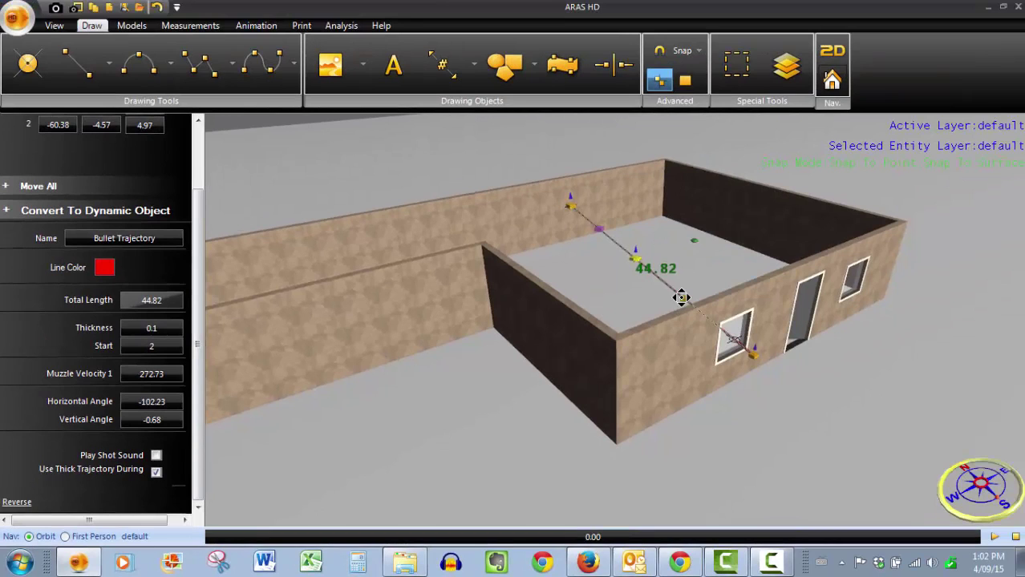
left_click_drag(681, 298, 725, 346)
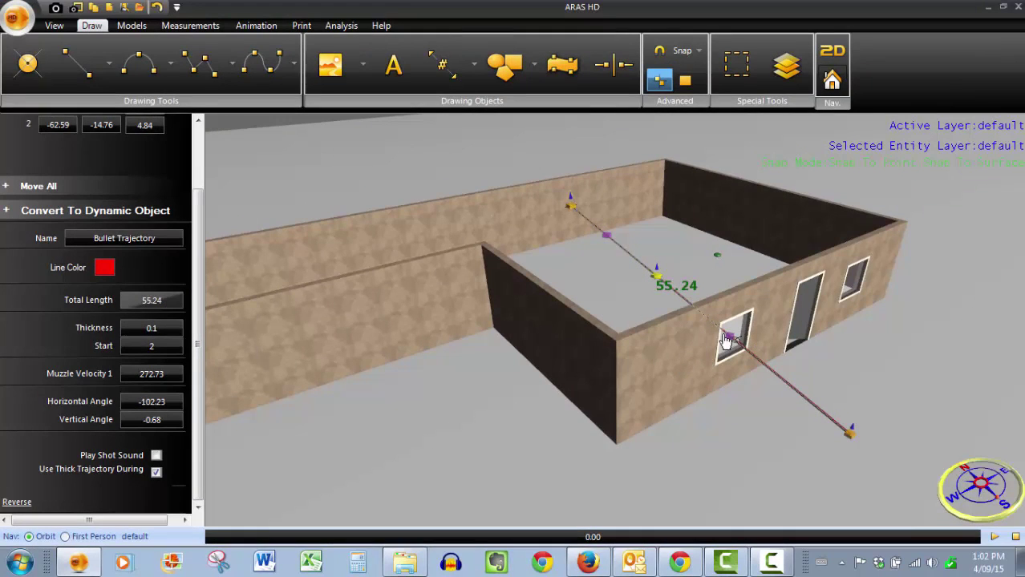
left_click_drag(729, 335, 769, 376)
middle_click_drag(766, 423, 696, 428)
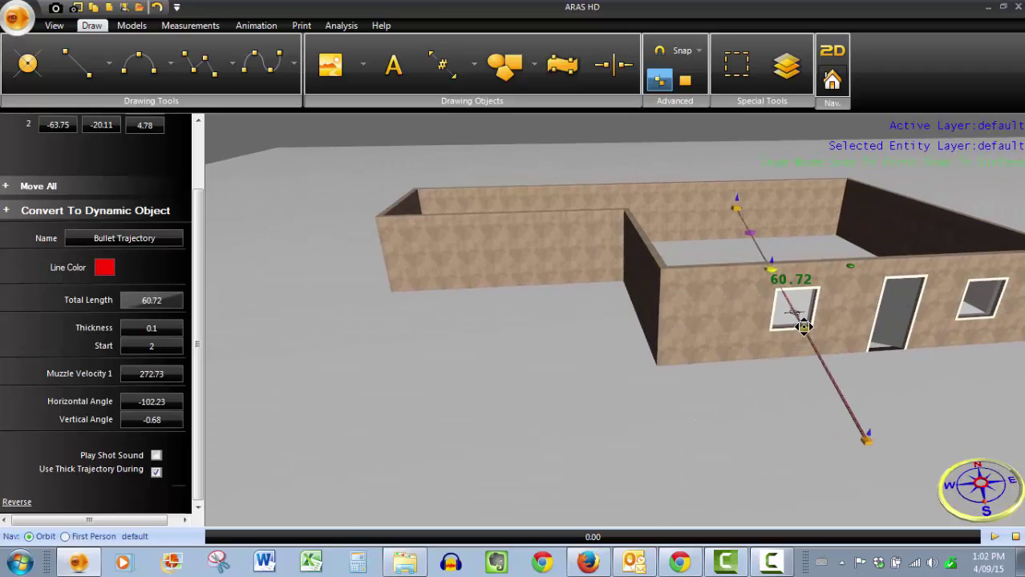
left_click_drag(803, 326, 765, 265)
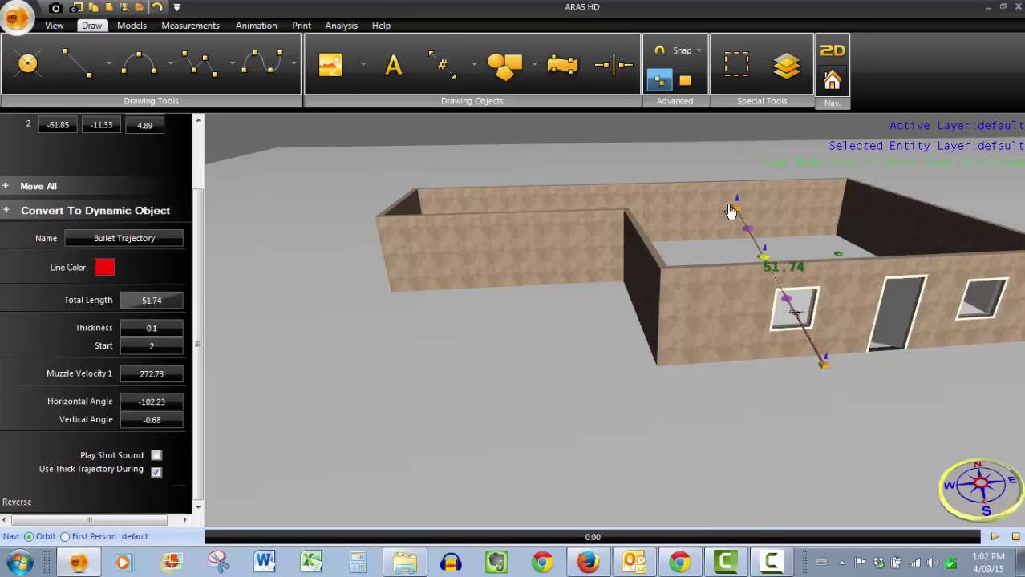
middle_click_drag(735, 306, 697, 294)
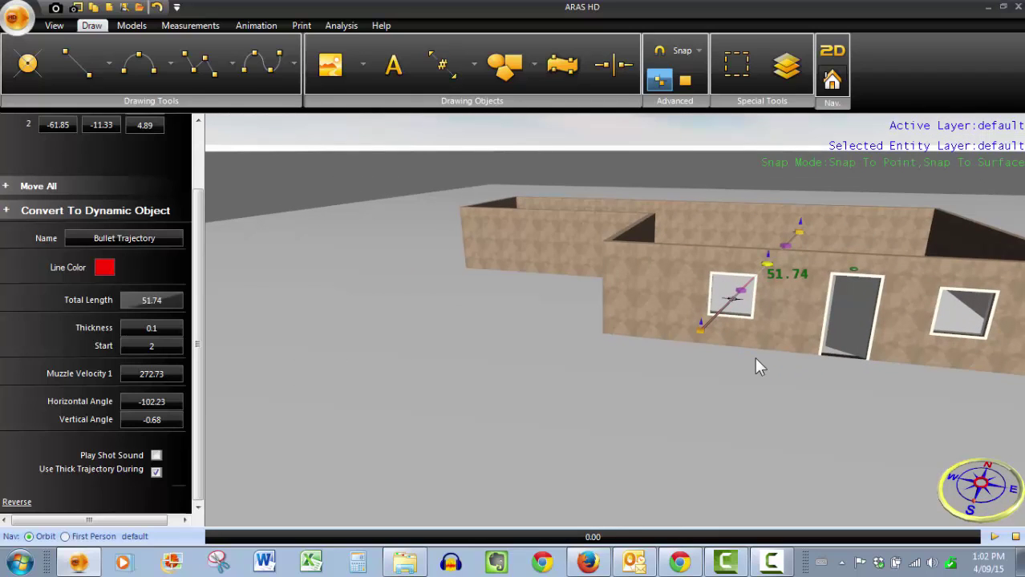
- Draw a Trajectory Cone about 9.63 long from the window's point marker to the outer end of the bullet trajectory
left_click(698, 51)
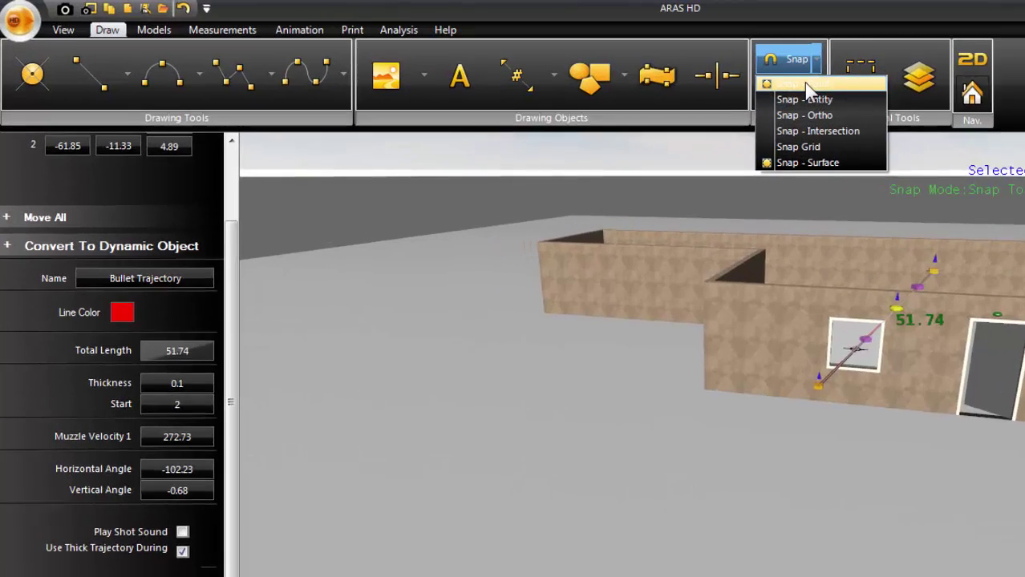
left_click(689, 71)
left_click(182, 107)
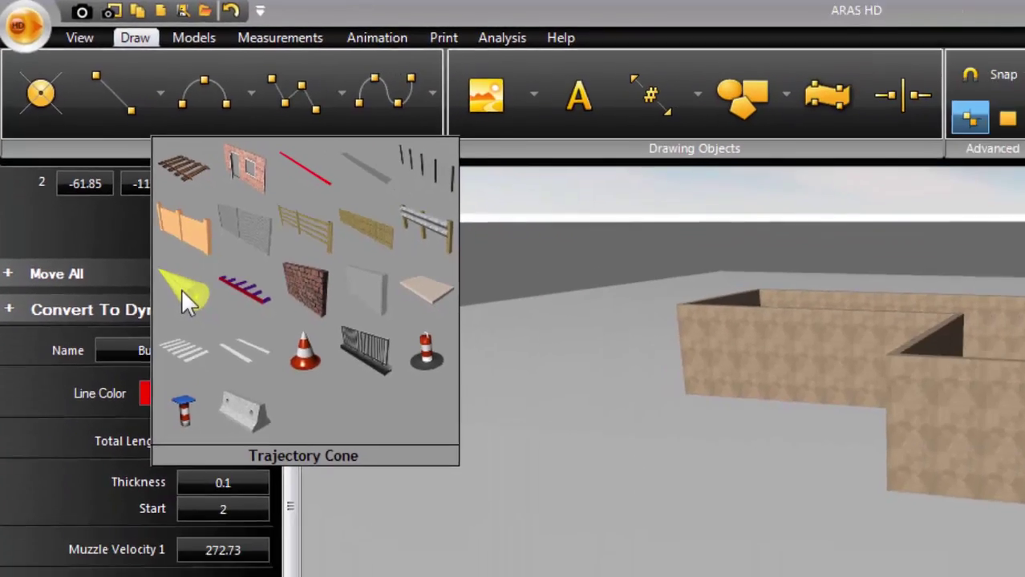
left_click(239, 401)
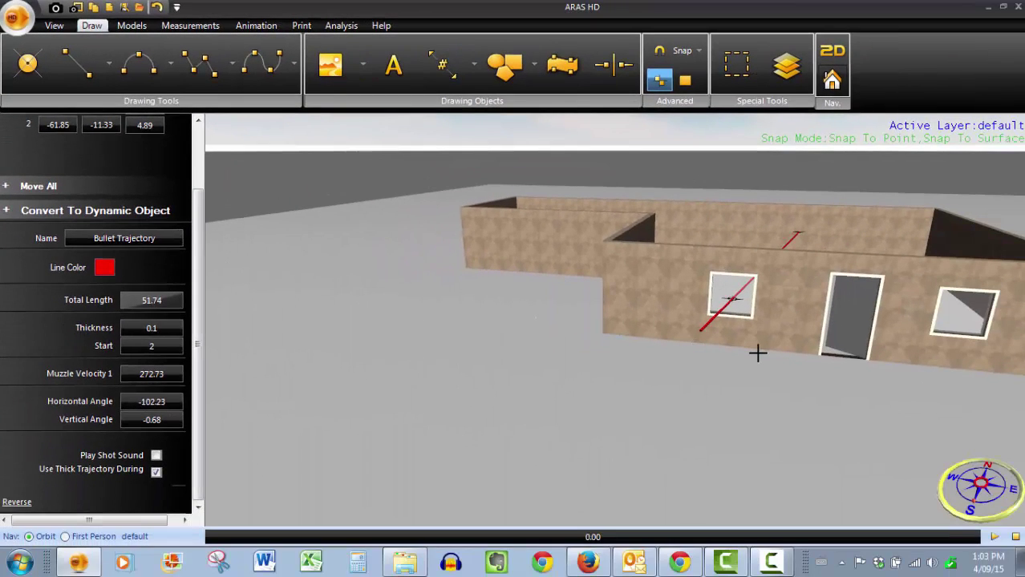
scroll(758, 353, "up", 2)
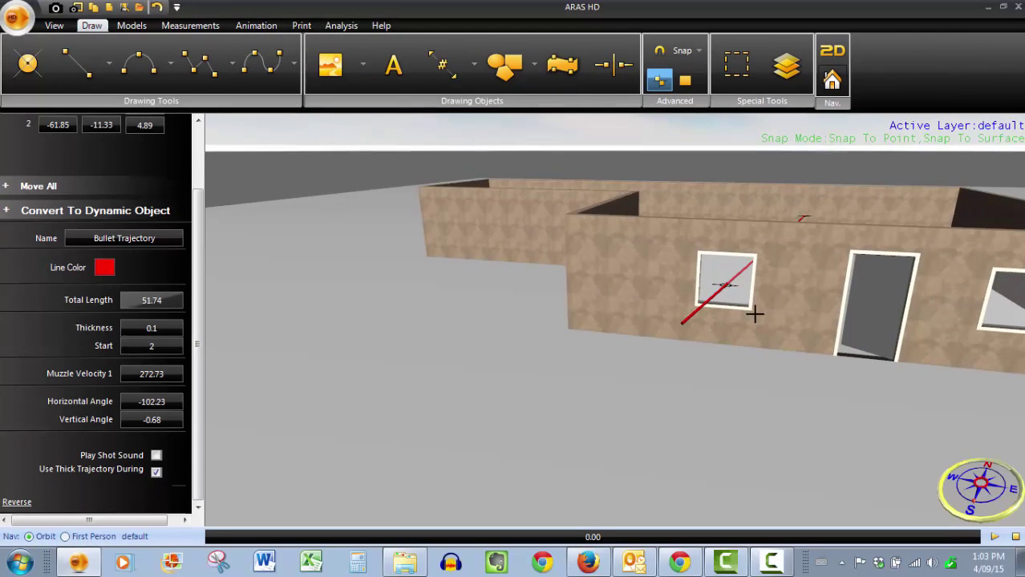
middle_click_drag(754, 313, 752, 325)
left_click(787, 216)
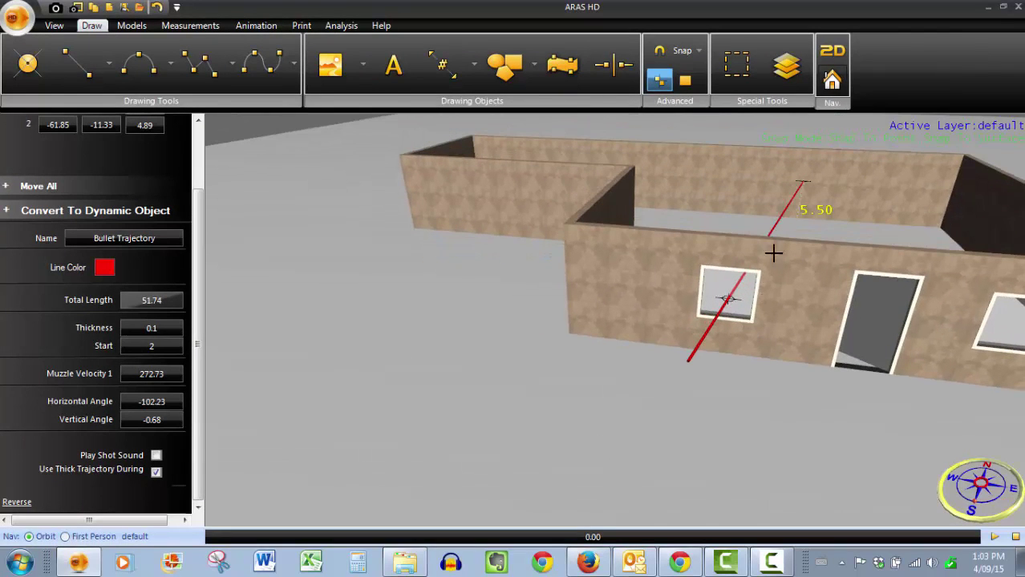
left_click(726, 298)
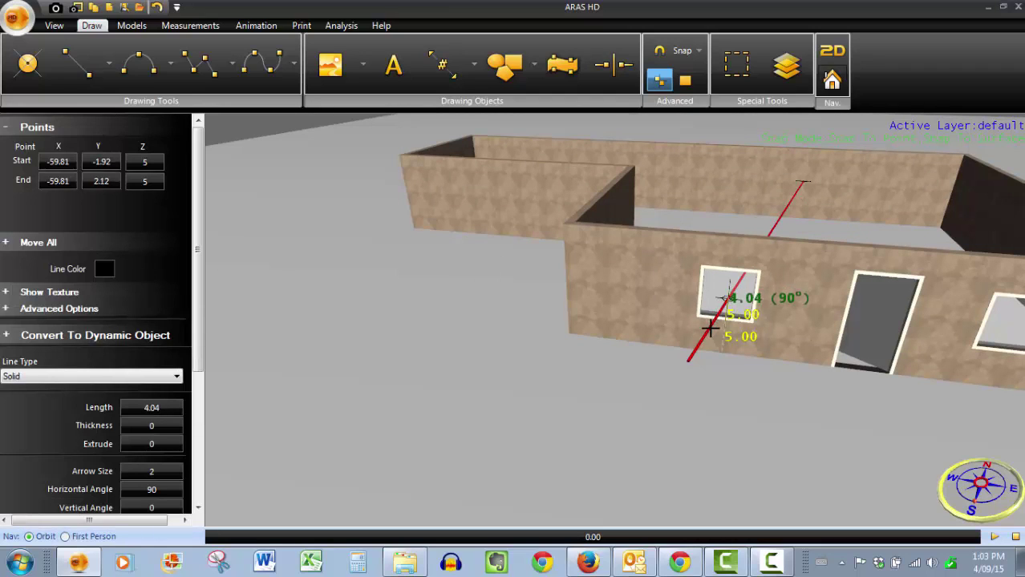
left_click(687, 363)
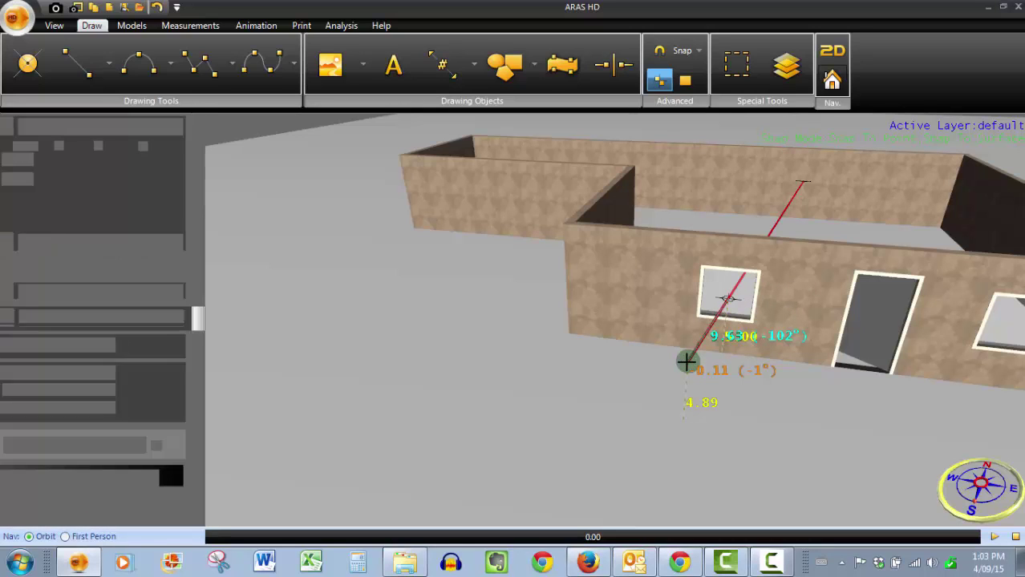
- Set the trajectory cone's error percentage to 5
middle_click_drag(578, 383, 604, 391)
left_click_drag(604, 391, 570, 398)
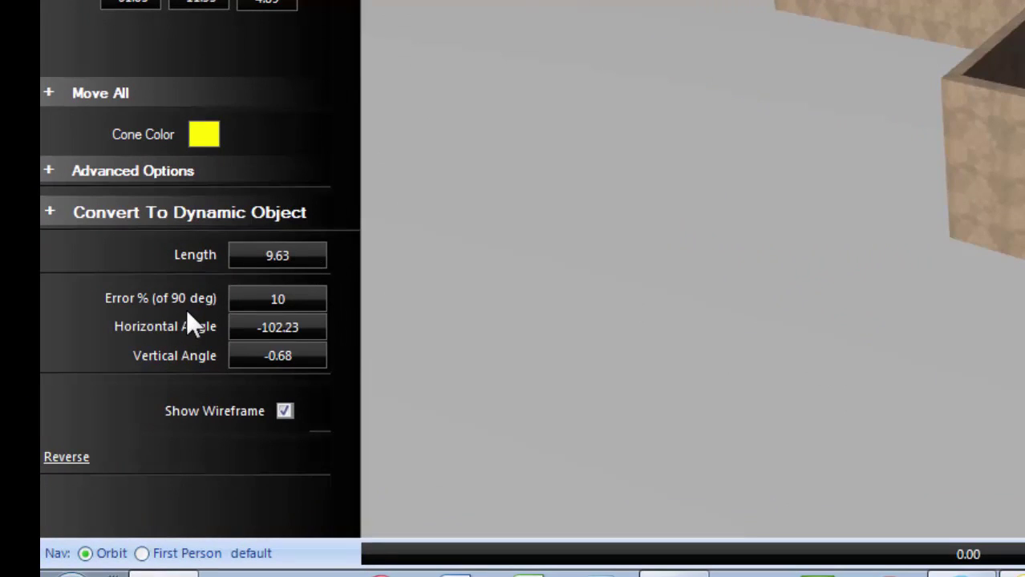
left_click(303, 295)
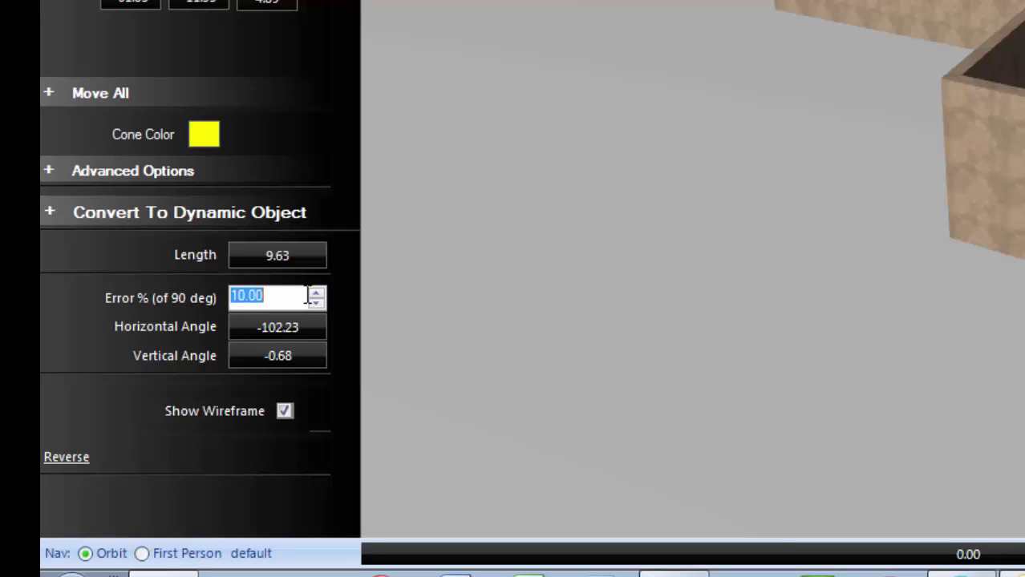
type("5")
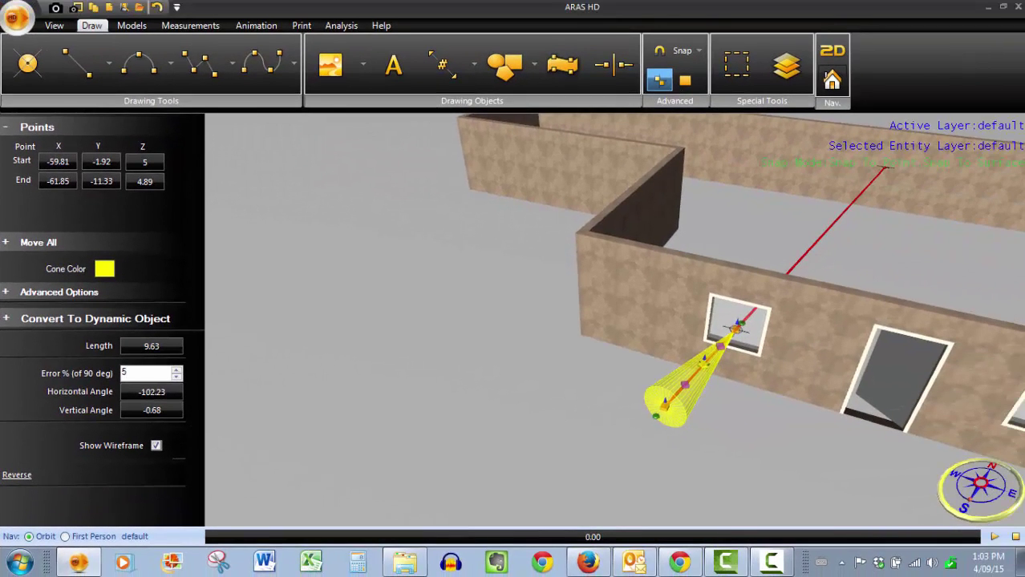
key("Return")
scroll(610, 418, "down", 3)
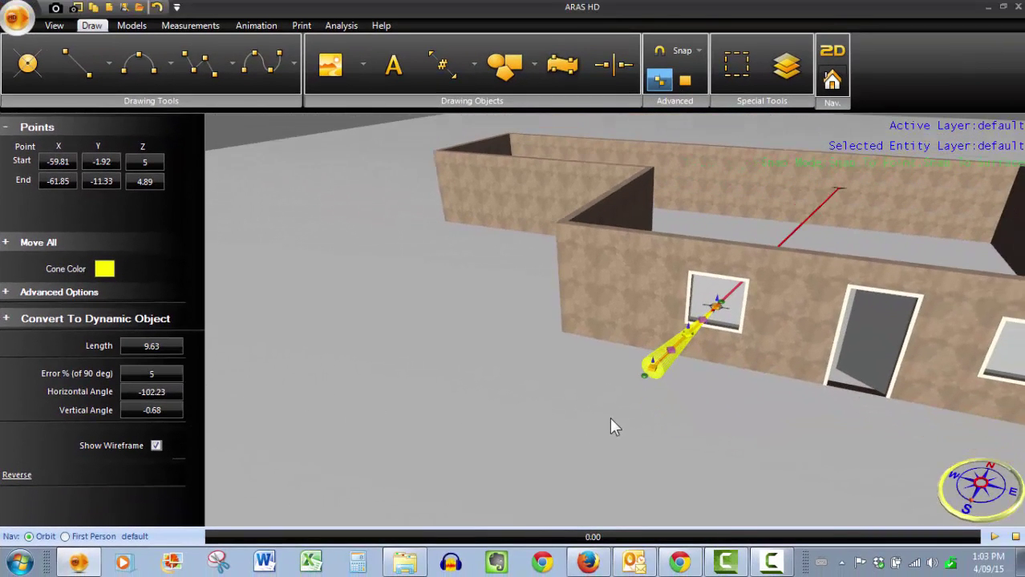
- Set the trajectory cone's error percentage to 20
left_click(145, 374)
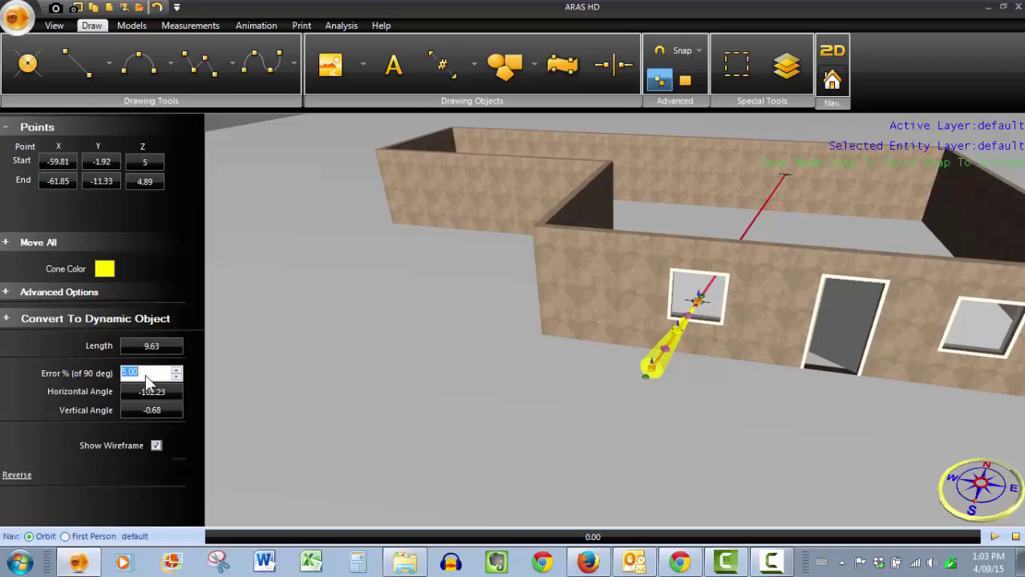
type("20")
key("Return")
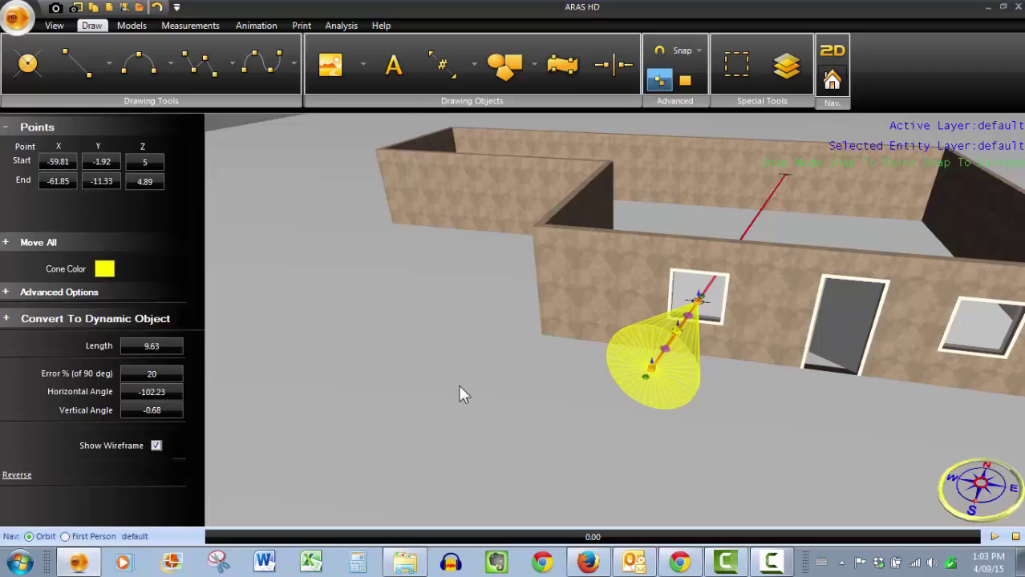
- Examine the trajectory cone outside the window and its alignment with the bullet trajectory from several angles
middle_click_drag(555, 387, 648, 427)
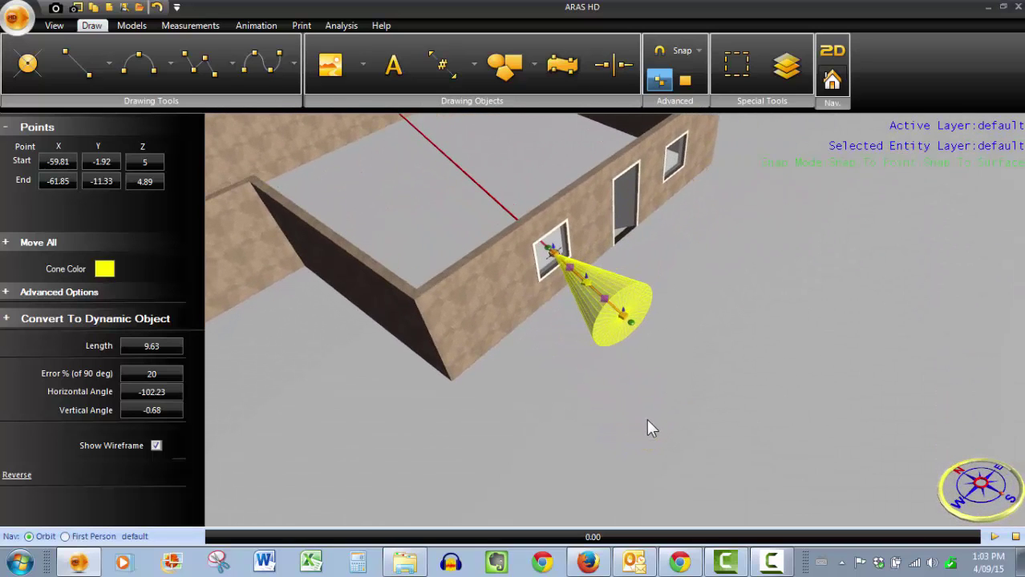
right_click(524, 369)
right_click_drag(544, 365, 595, 415)
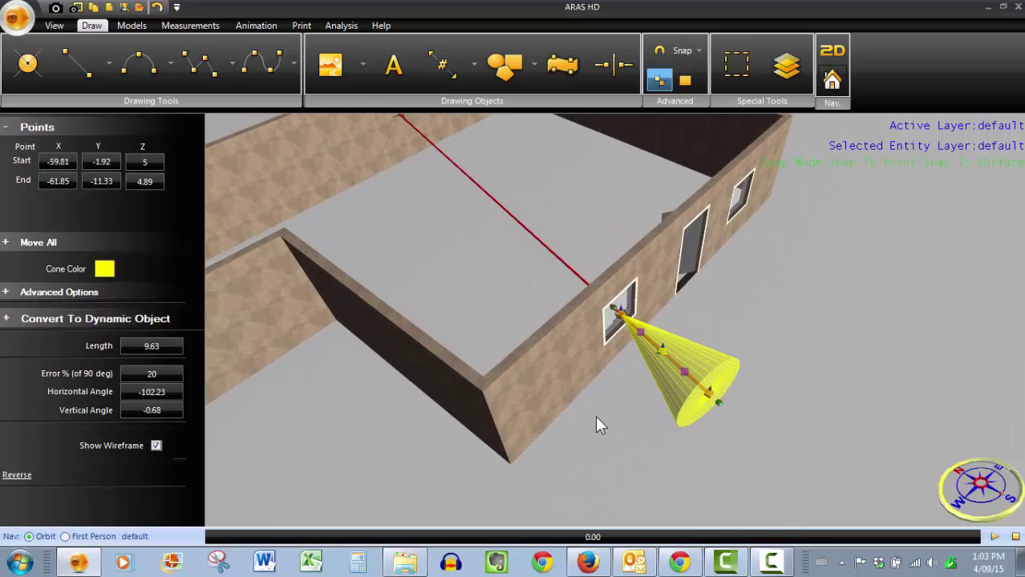
middle_click_drag(595, 415, 604, 379)
middle_click_drag(539, 314, 562, 328)
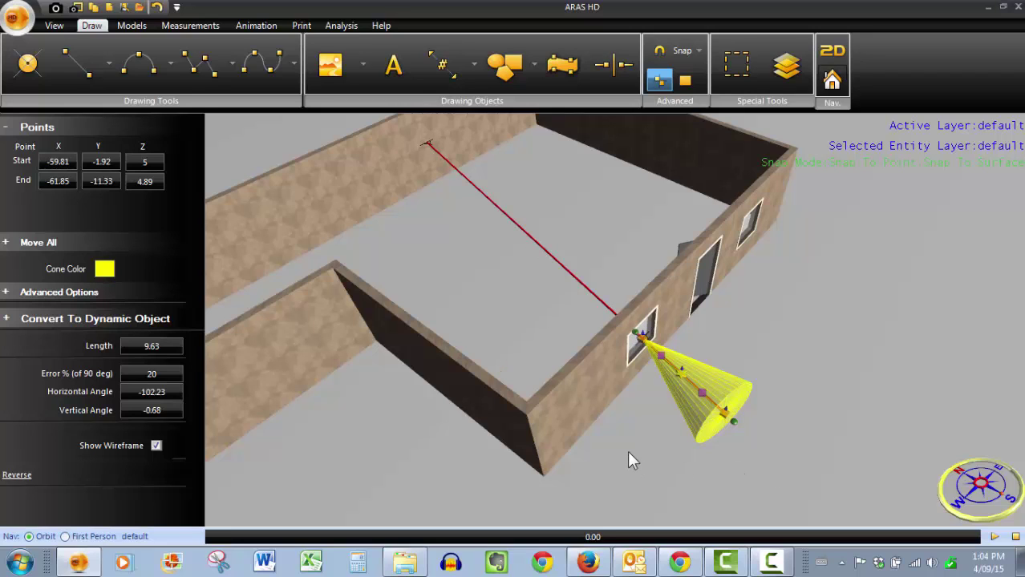
left_click_drag(628, 455, 653, 461)
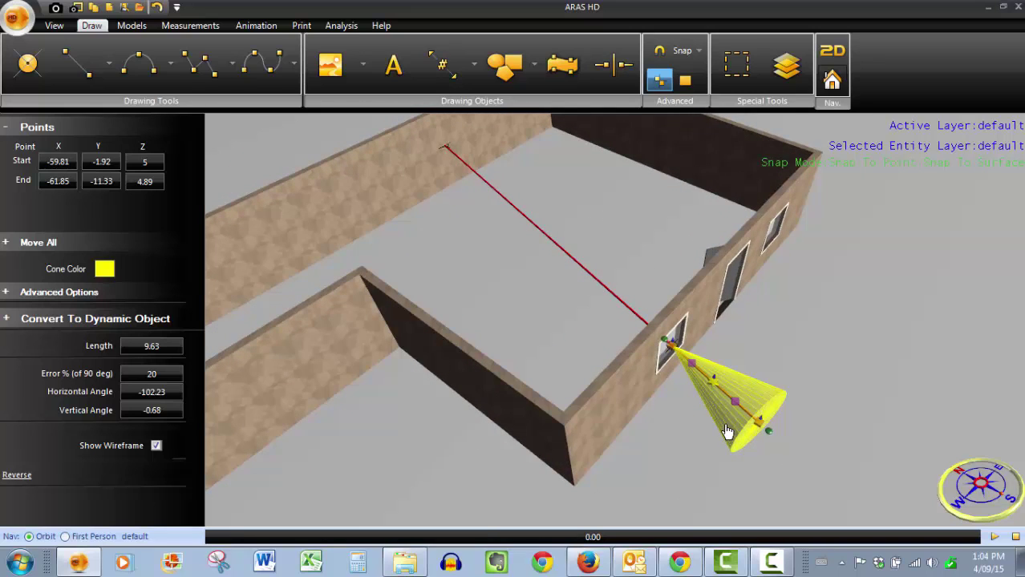
left_click_drag(660, 412, 716, 437)
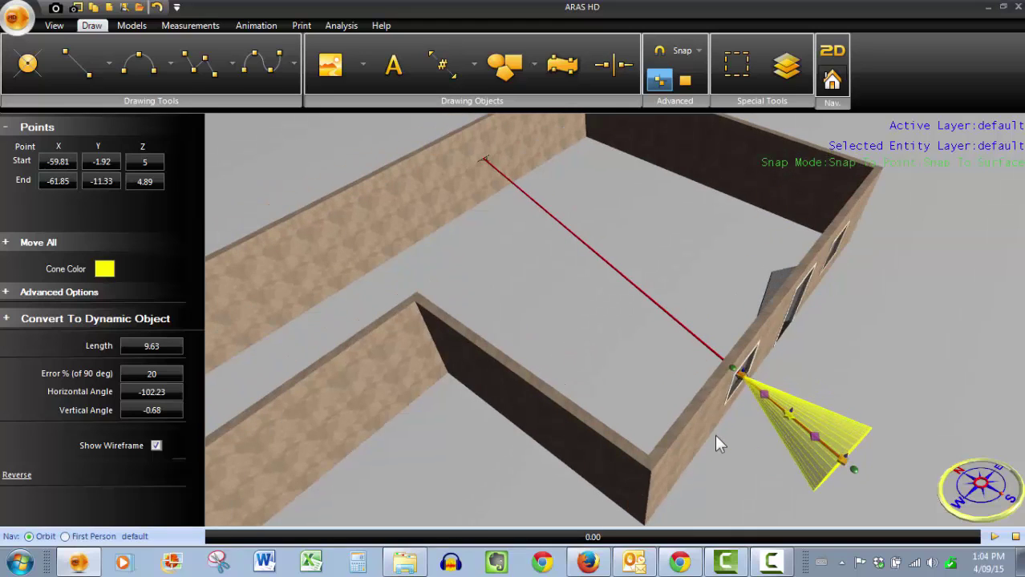